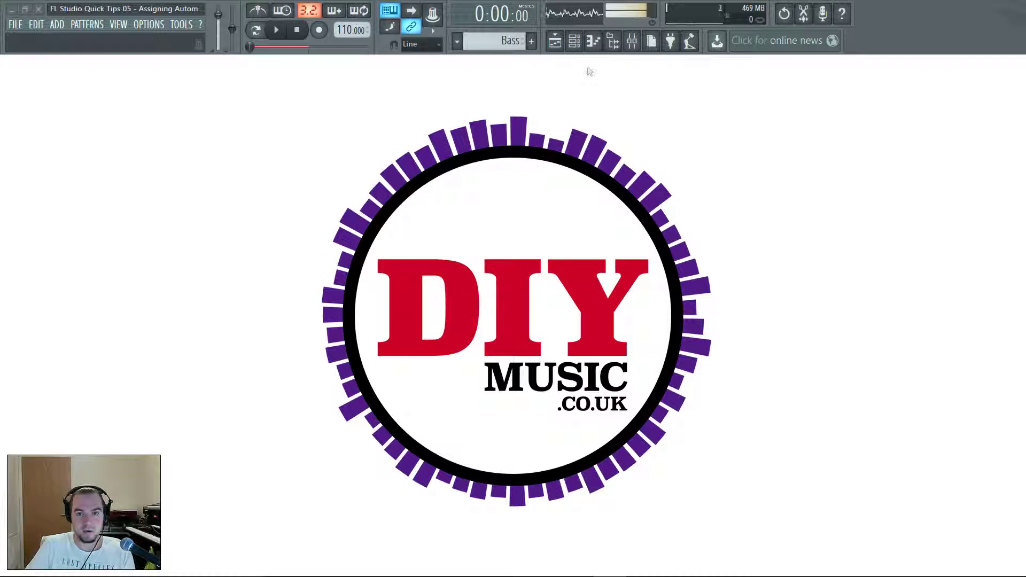
# Step: Open the Playlist and deselect all its clips
pyautogui.click(555, 41)
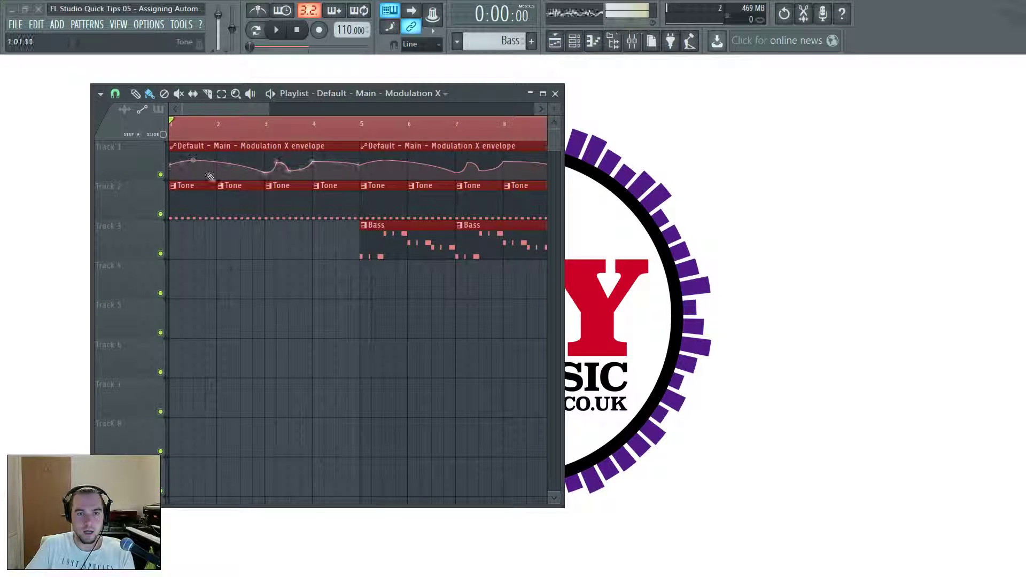
pyautogui.moveTo(208, 179)
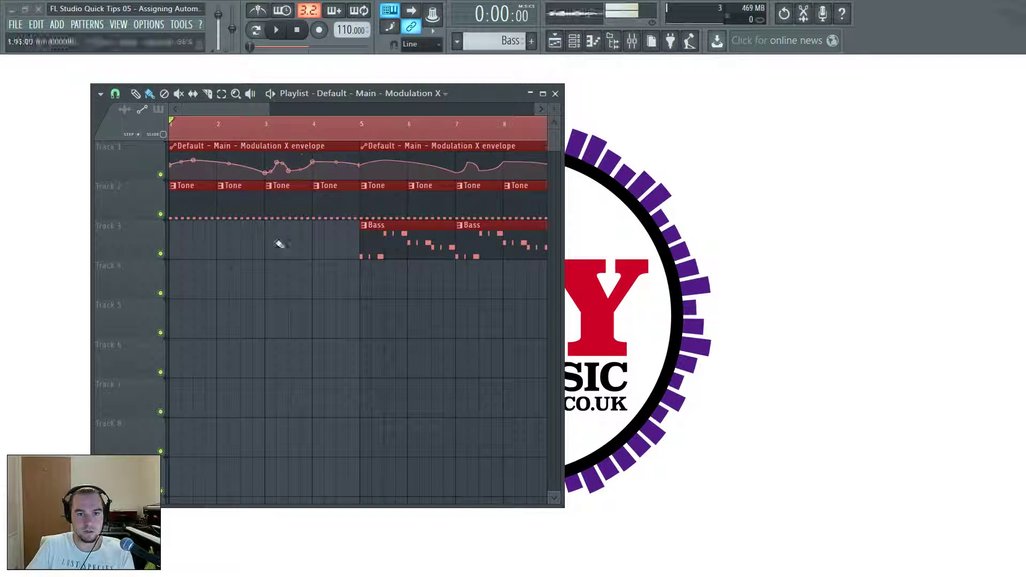
pyautogui.keyDown('ctrl'); pyautogui.click(271, 289); pyautogui.keyUp('ctrl')
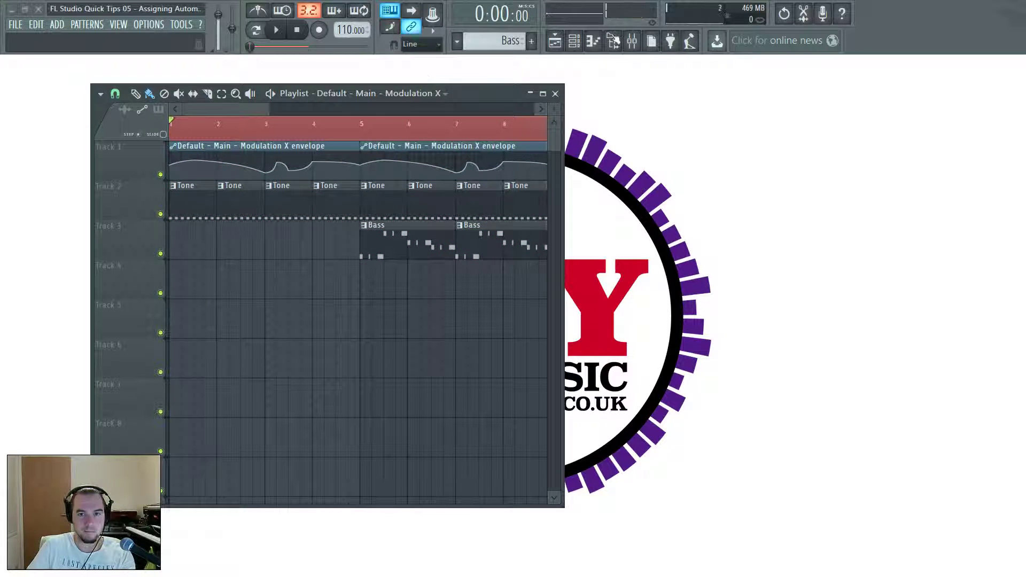
# Step: Open the Tone channel's Sytrus window, move it aside, and play back the Modulation X automation
pyautogui.click(575, 45)
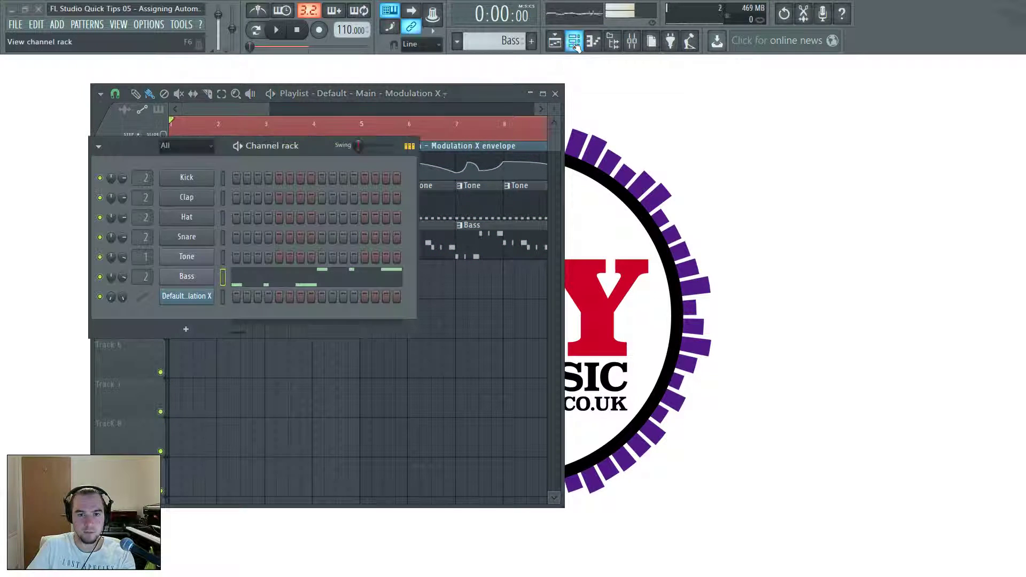
pyautogui.click(186, 257)
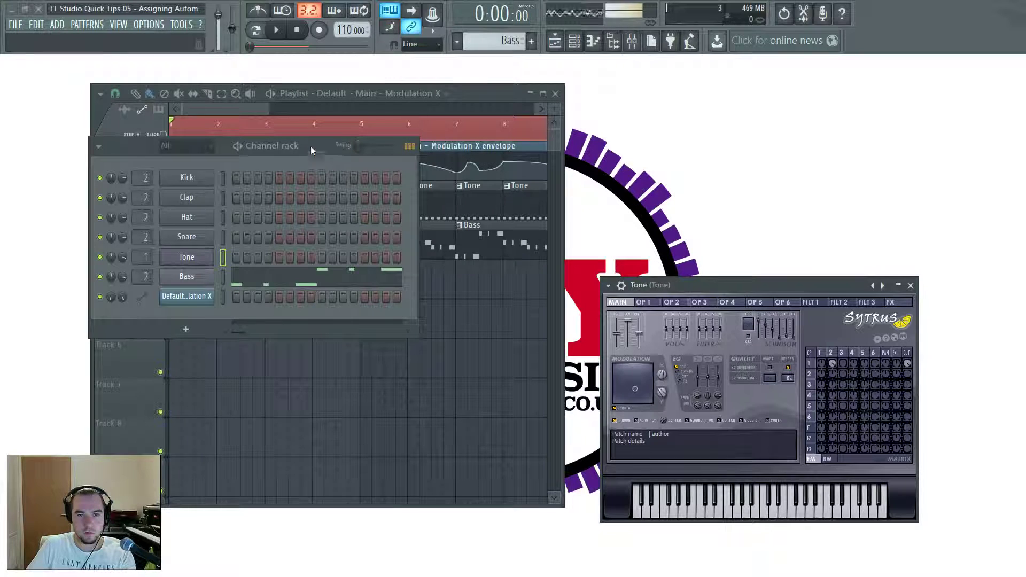
pyautogui.click(577, 44)
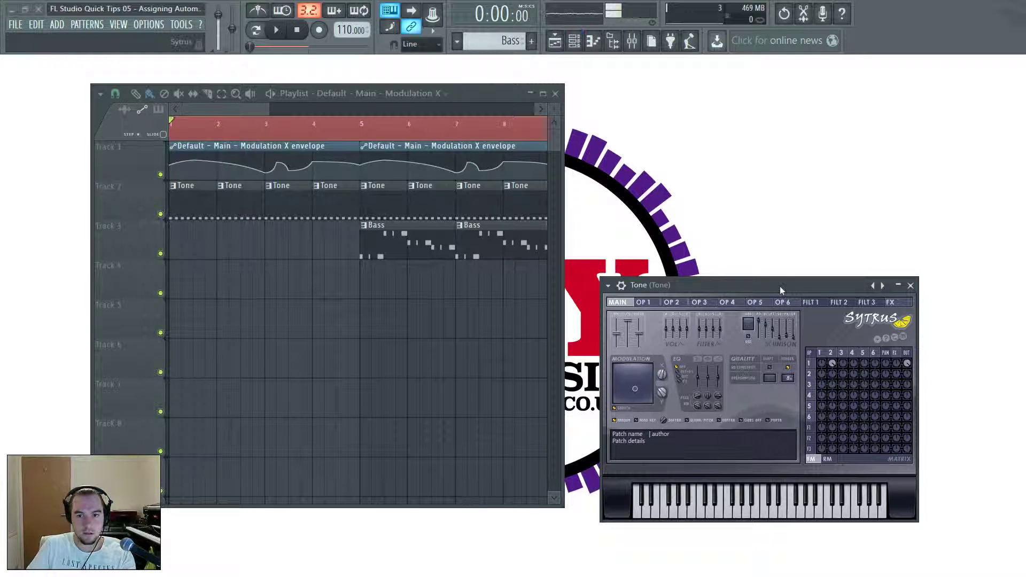
pyautogui.moveTo(771, 285); pyautogui.dragTo(755, 138)
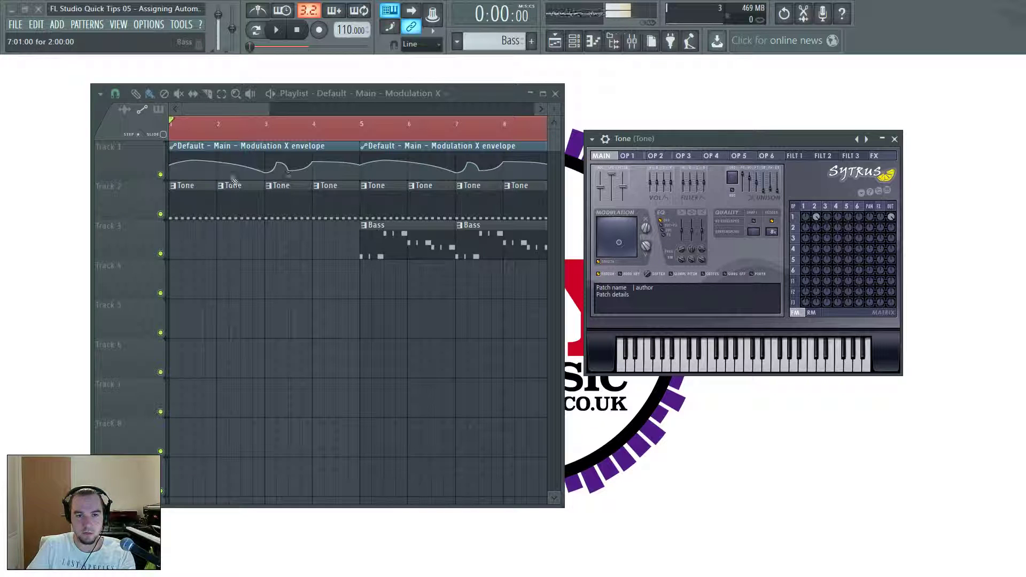
pyautogui.press('space')
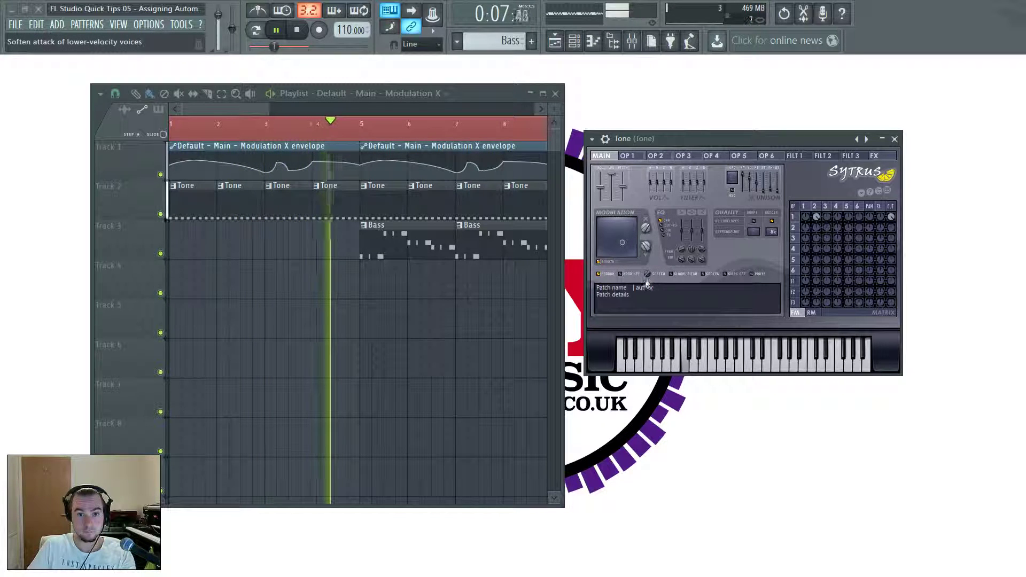
pyautogui.press('space')
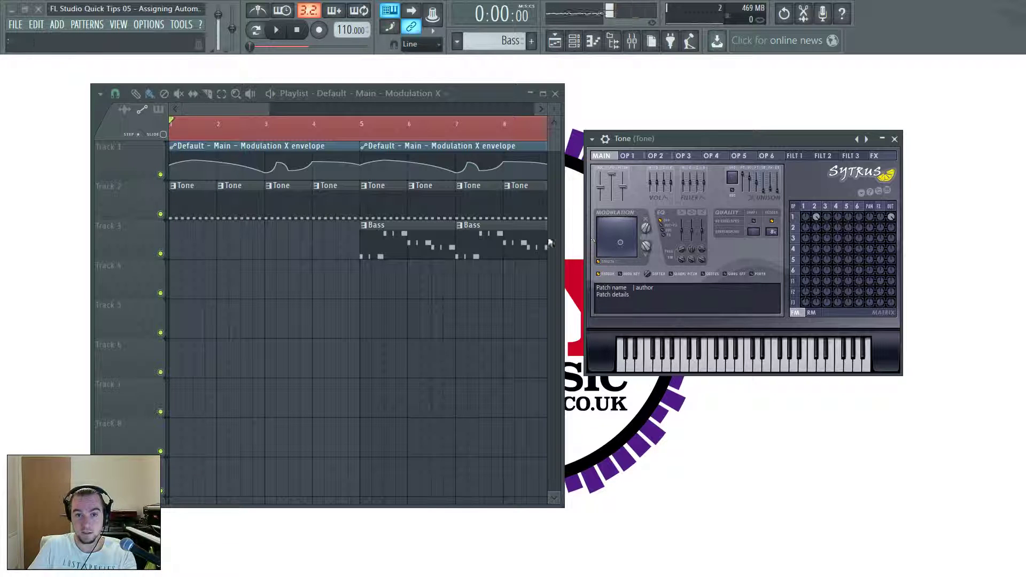
# Step: Play the song from bar 5, then enlarge the playlist tracks to show the Modulation X envelope
pyautogui.click(351, 123)
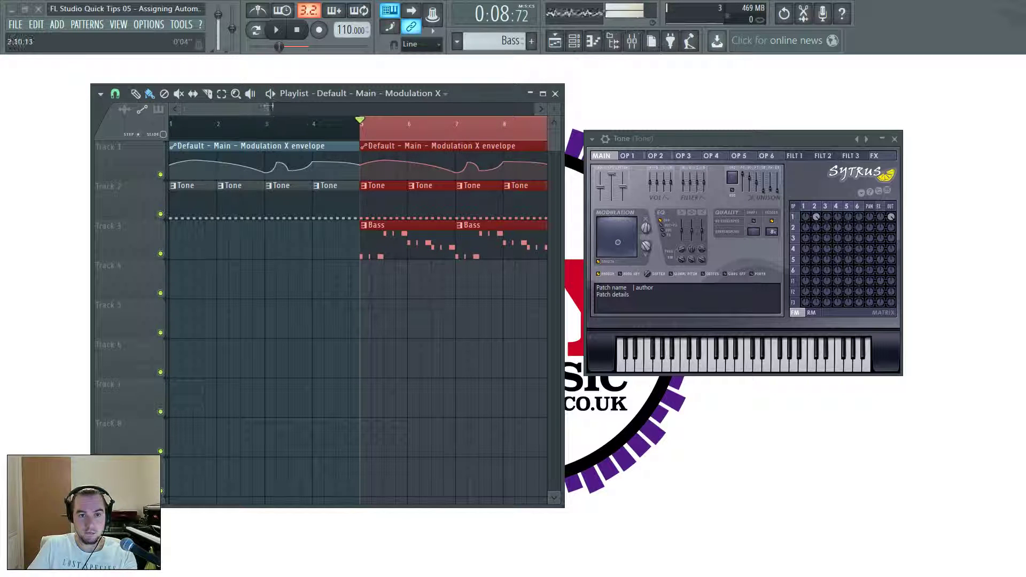
pyautogui.moveTo(182, 110); pyautogui.dragTo(245, 107)
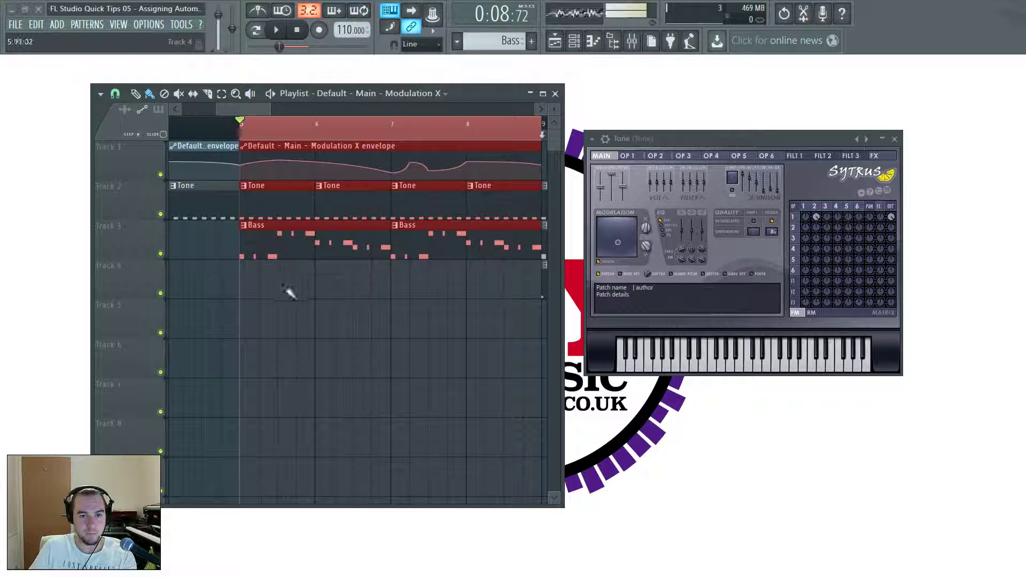
pyautogui.press('space')
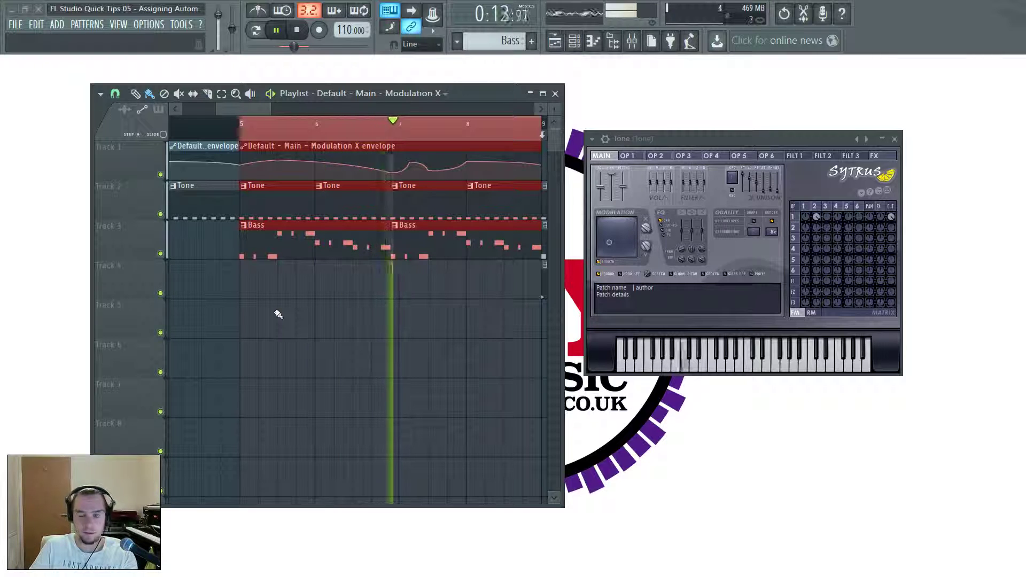
pyautogui.press('space')
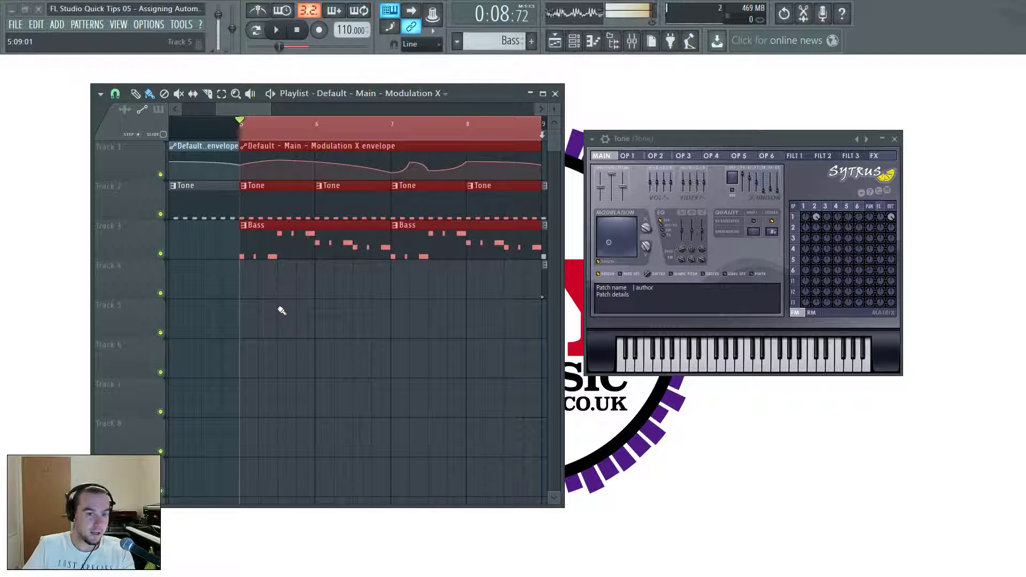
pyautogui.moveTo(289, 151)
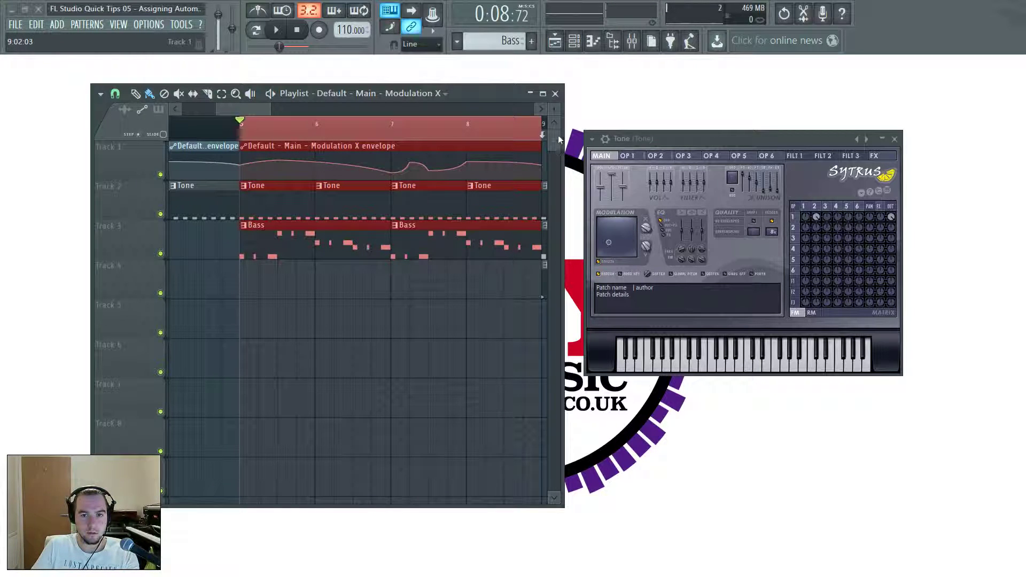
pyautogui.moveTo(556, 103); pyautogui.dragTo(556, 125)
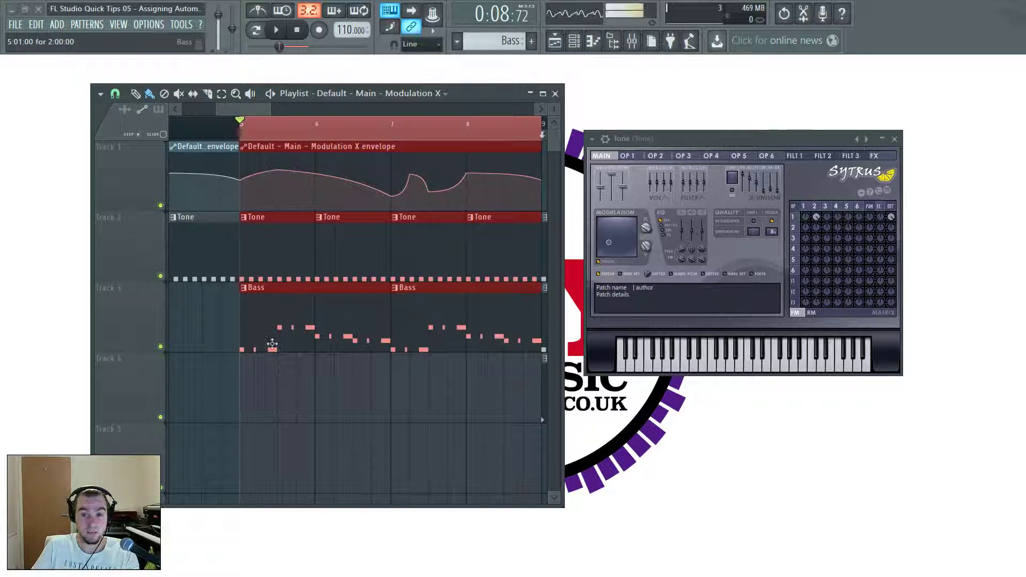
# Step: Open the Bass channel's Sytrus window and bring up its Modulation X knob options
pyautogui.click(593, 41)
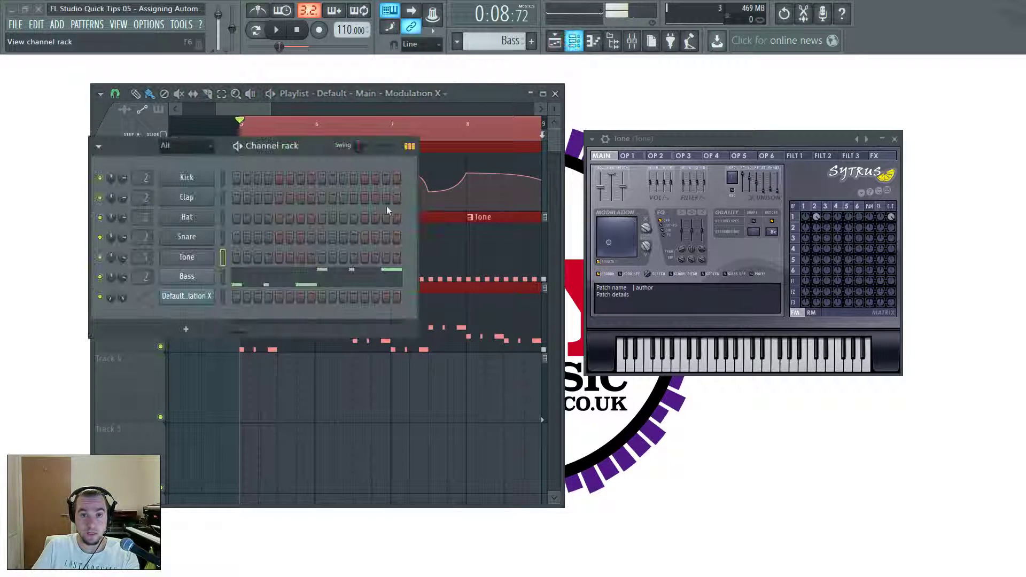
pyautogui.click(187, 276)
pyautogui.moveTo(747, 295); pyautogui.dragTo(785, 152)
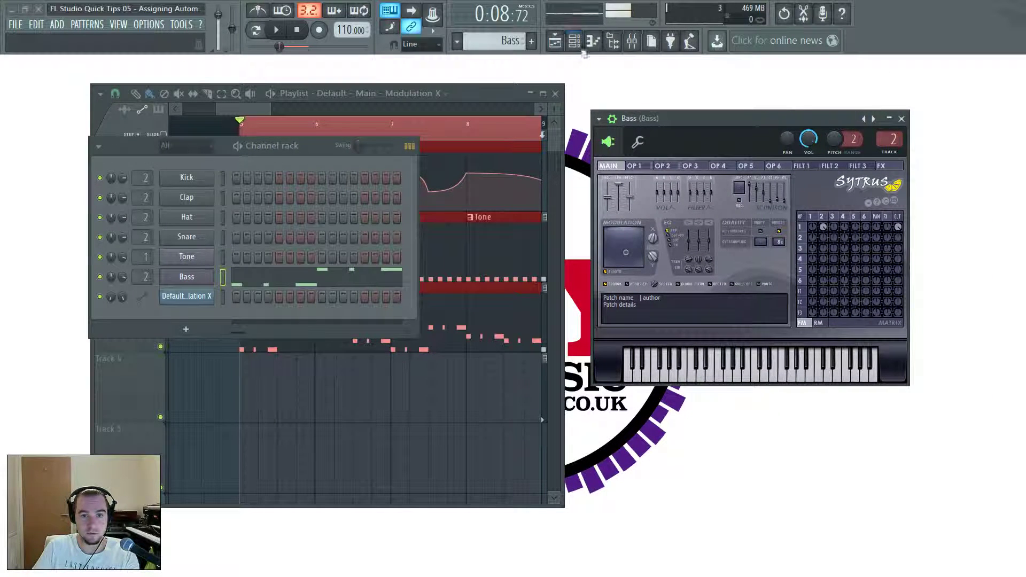
pyautogui.click(592, 44)
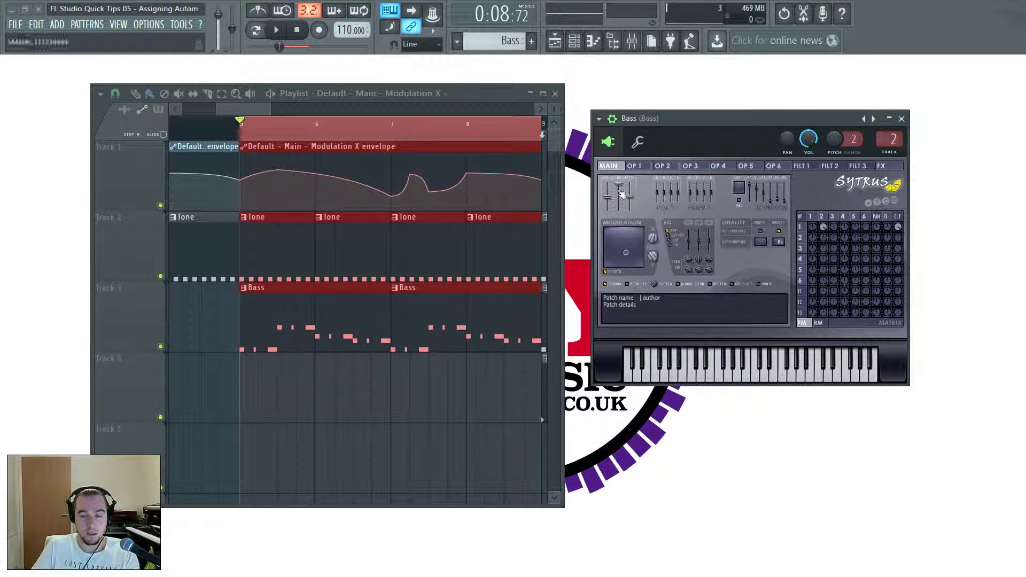
pyautogui.rightClick(655, 238)
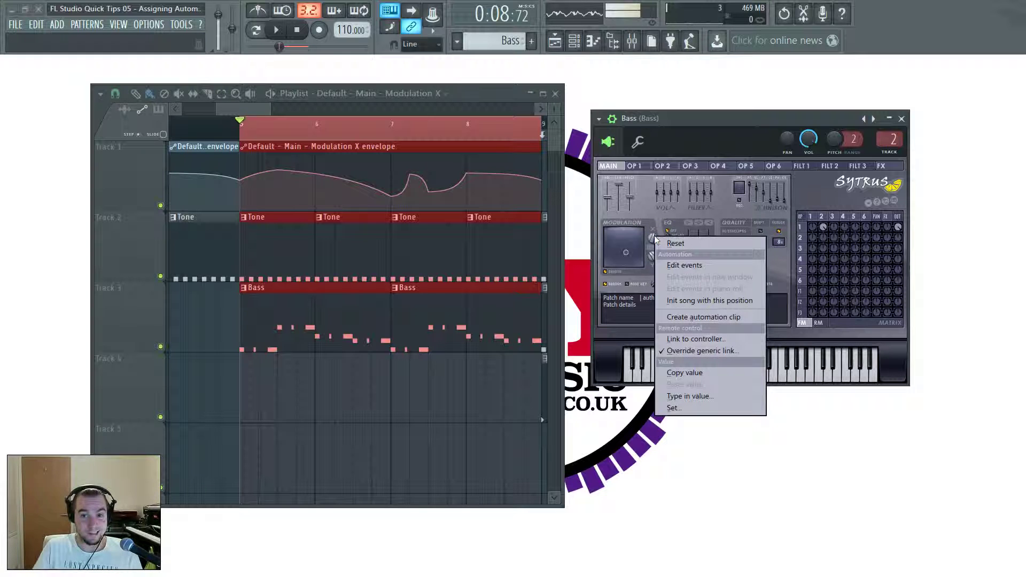
# Step: Set Bass Modulation X's internal controller to Default - Main - Modulation X with Remove conflicts ticked
pyautogui.click(714, 340)
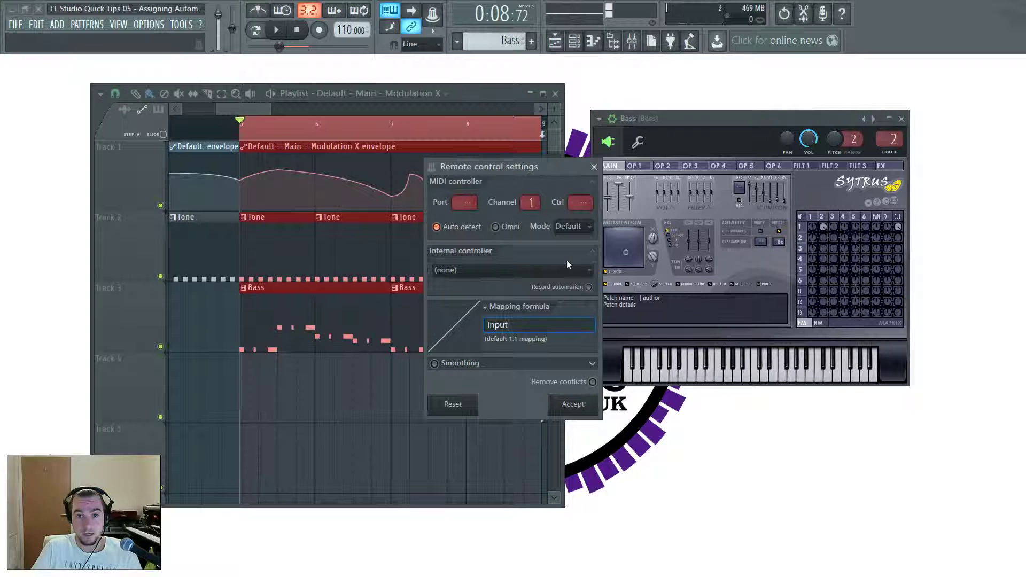
pyautogui.moveTo(551, 164); pyautogui.dragTo(556, 144)
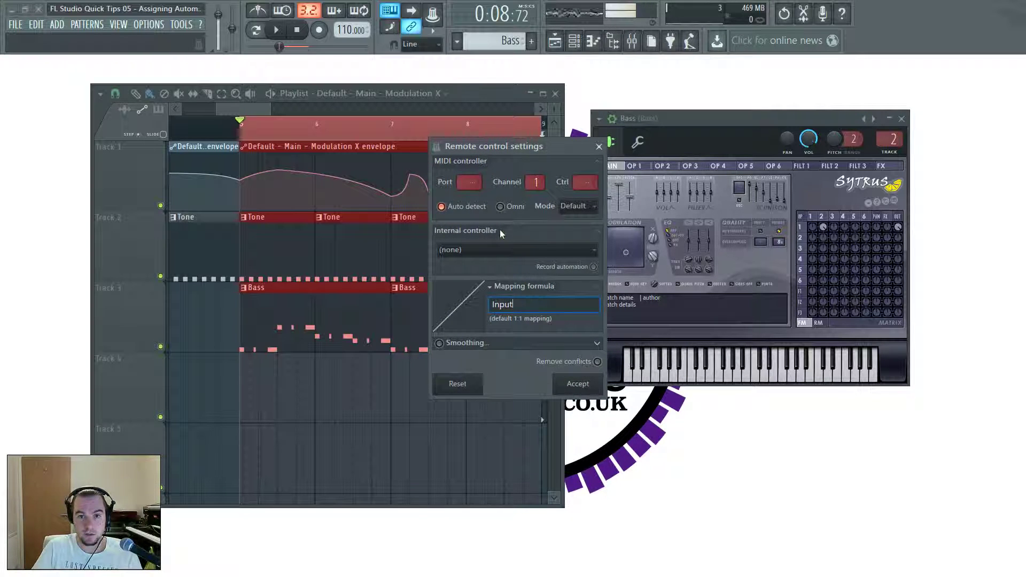
pyautogui.click(595, 251)
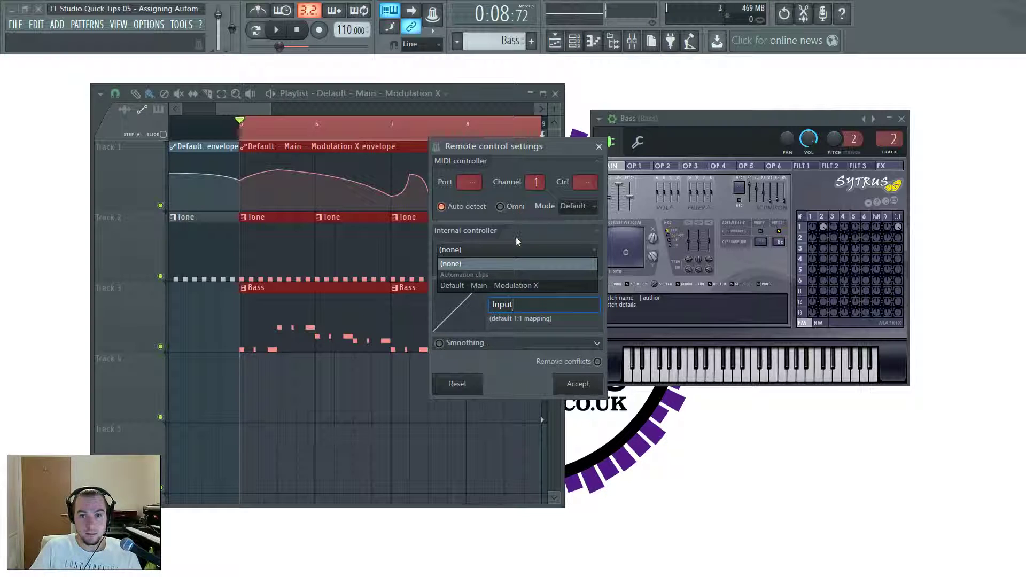
pyautogui.click(516, 286)
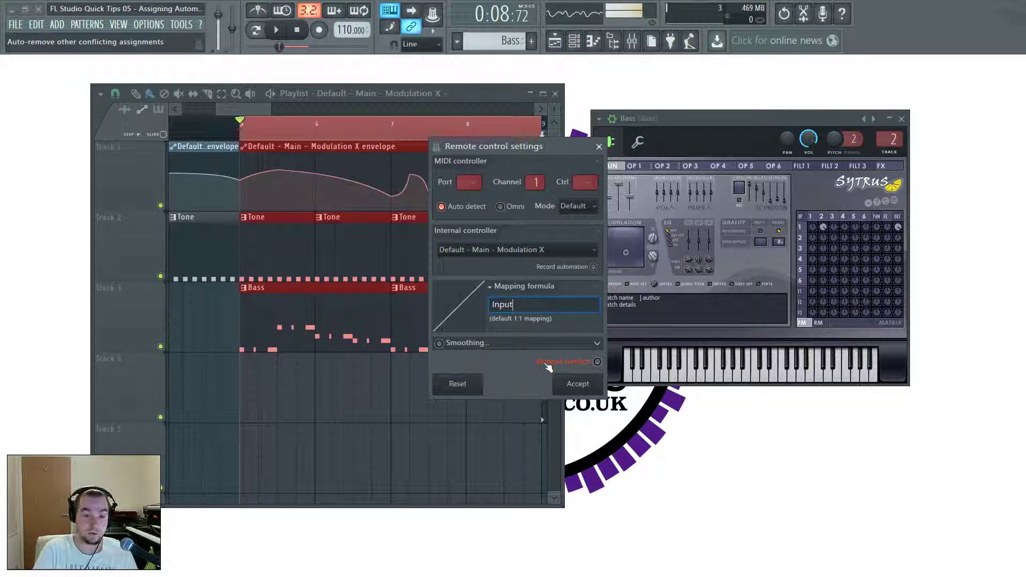
pyautogui.click(598, 362)
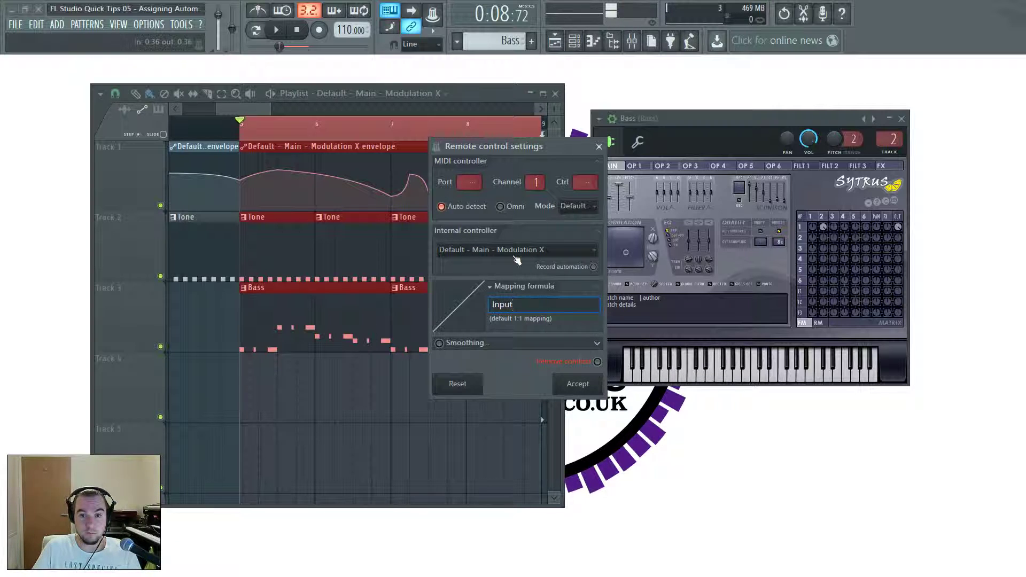
# Step: Accept the Bass Modulation X link and play from bar 5 to hear it
pyautogui.click(578, 384)
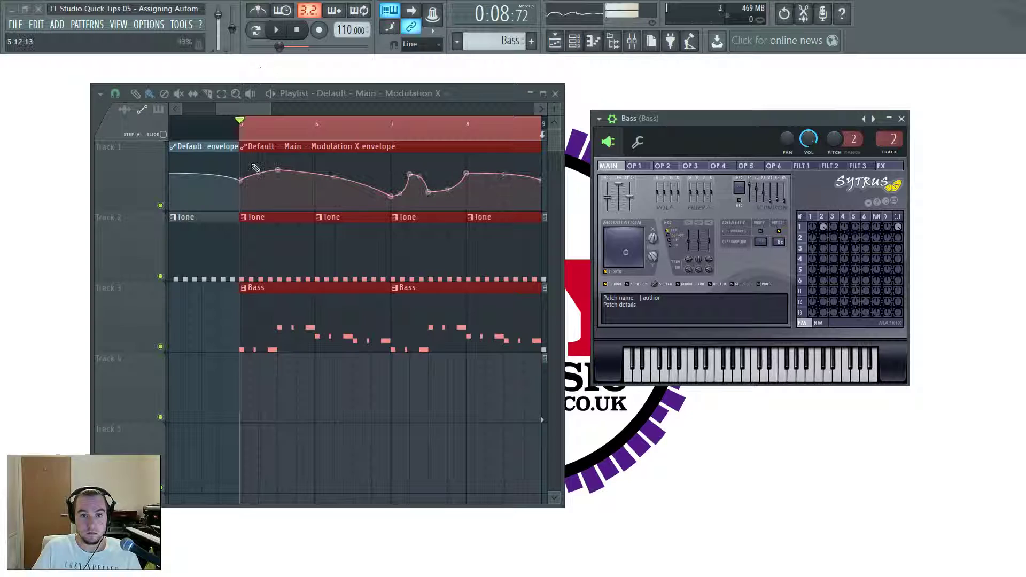
pyautogui.moveTo(279, 201)
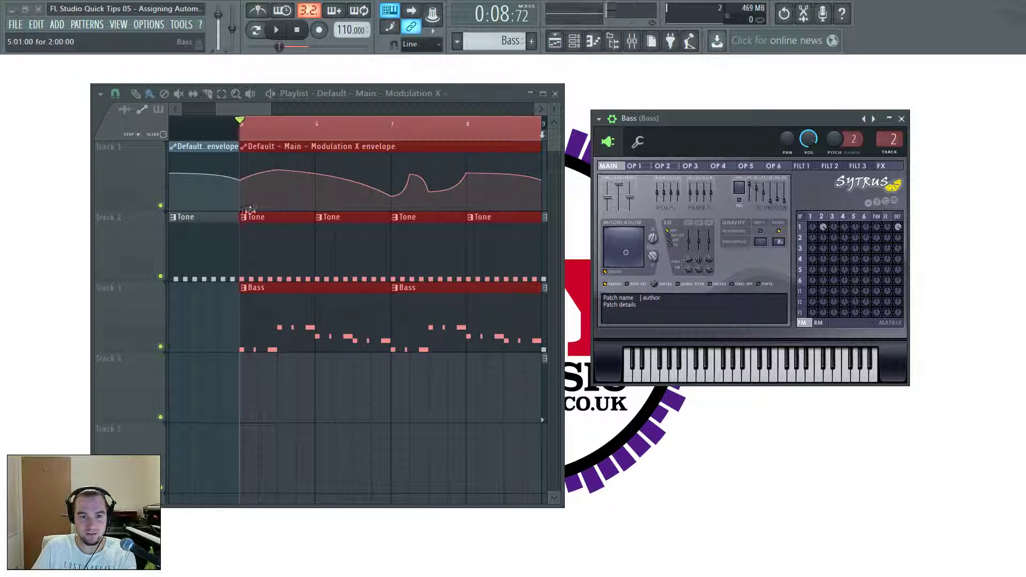
pyautogui.press('space')
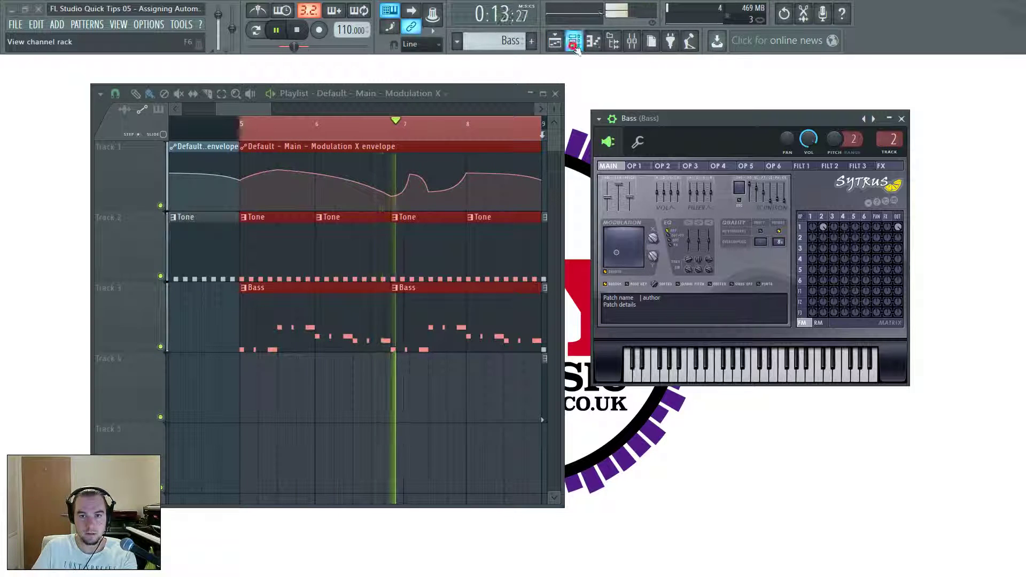
# Step: Swap the Sytrus window from Bass back to Tone via the Channel rack, then stop playback
pyautogui.press('F6')
pyautogui.click(186, 256)
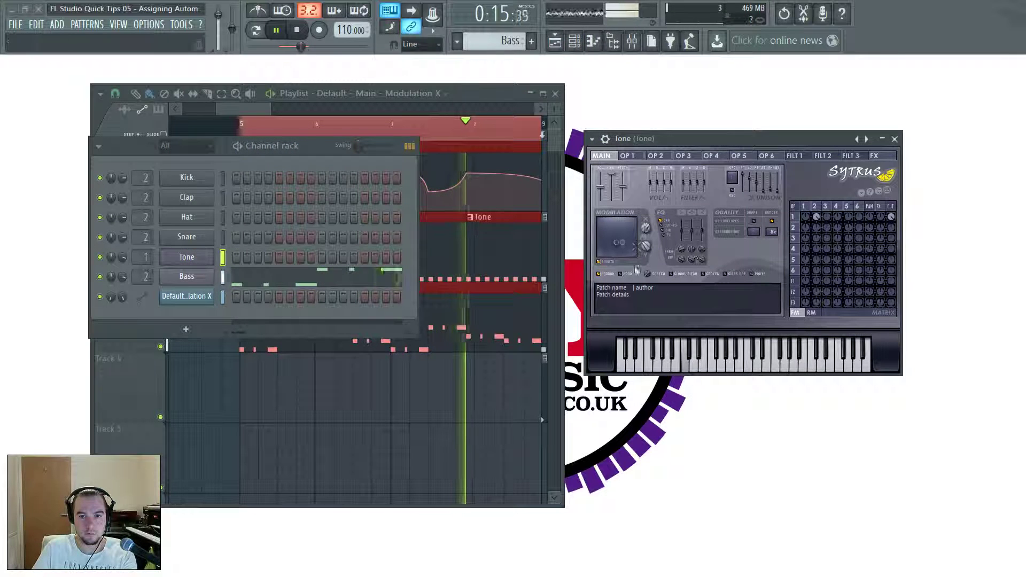
pyautogui.click(192, 278)
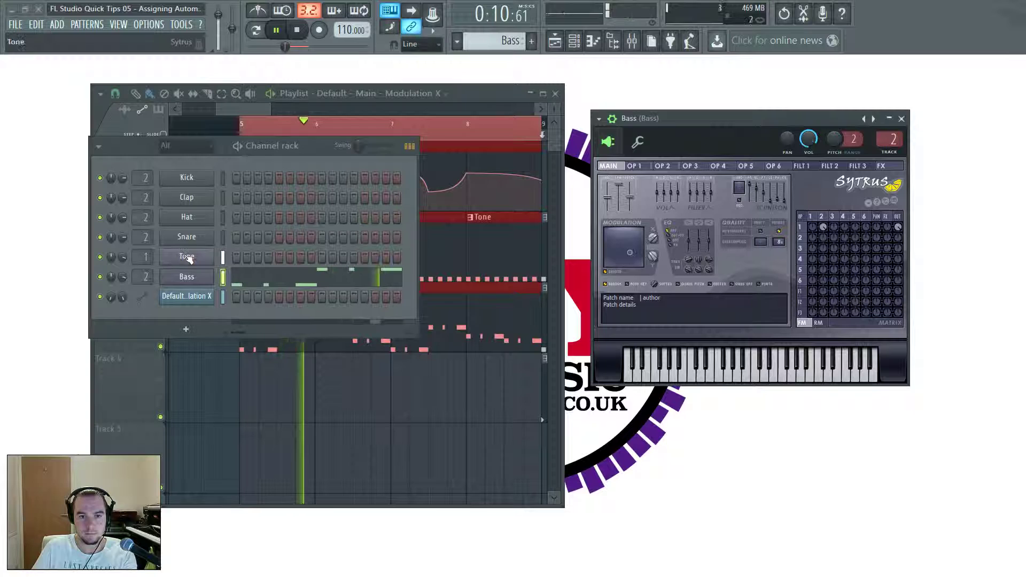
pyautogui.click(187, 257)
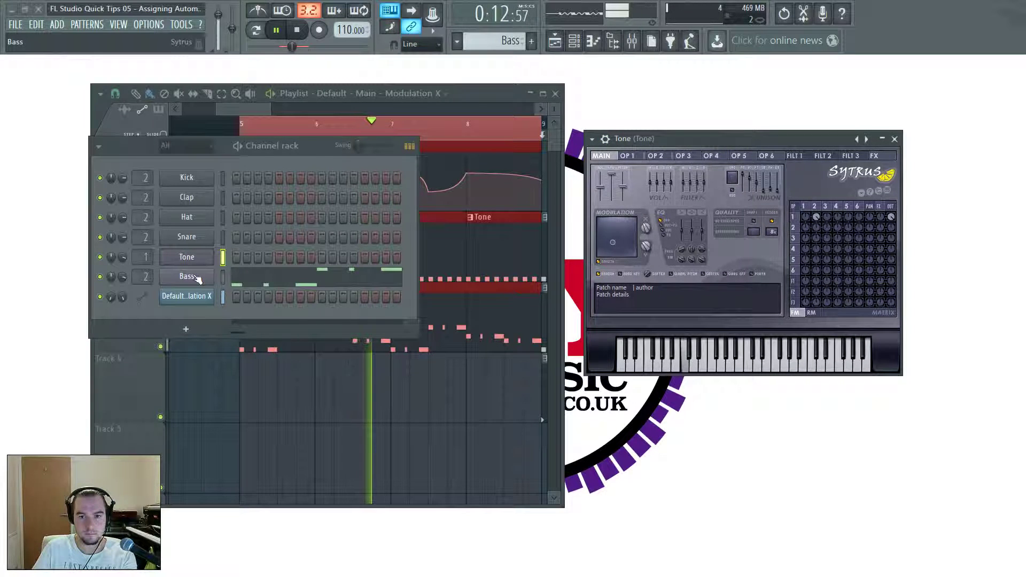
pyautogui.press('space')
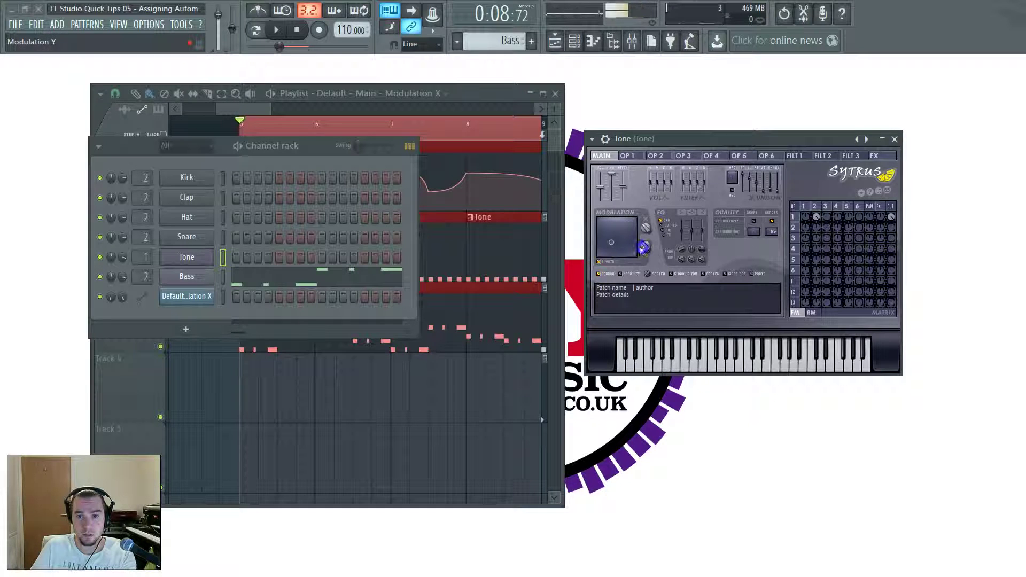
# Step: Link Tone's Modulation Y knob to Default - Main - Modulation X and play to hear it
pyautogui.rightClick(645, 246)
pyautogui.click(679, 350)
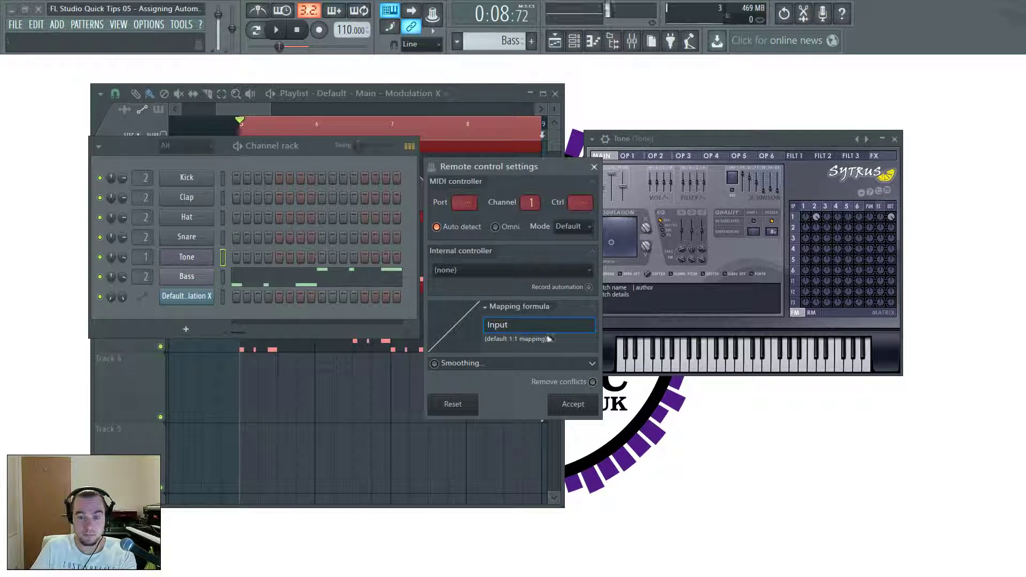
pyautogui.click(529, 270)
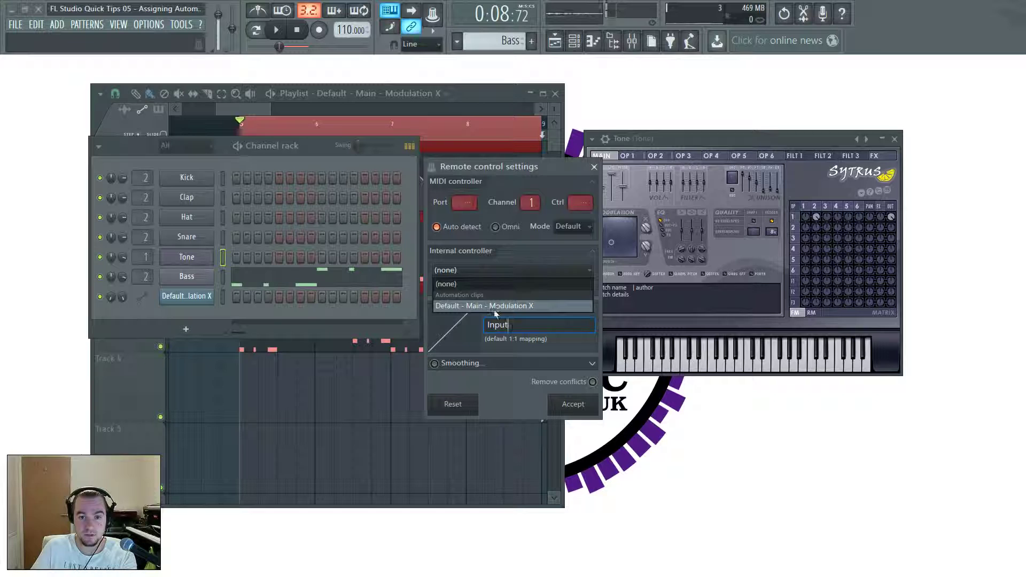
pyautogui.click(494, 309)
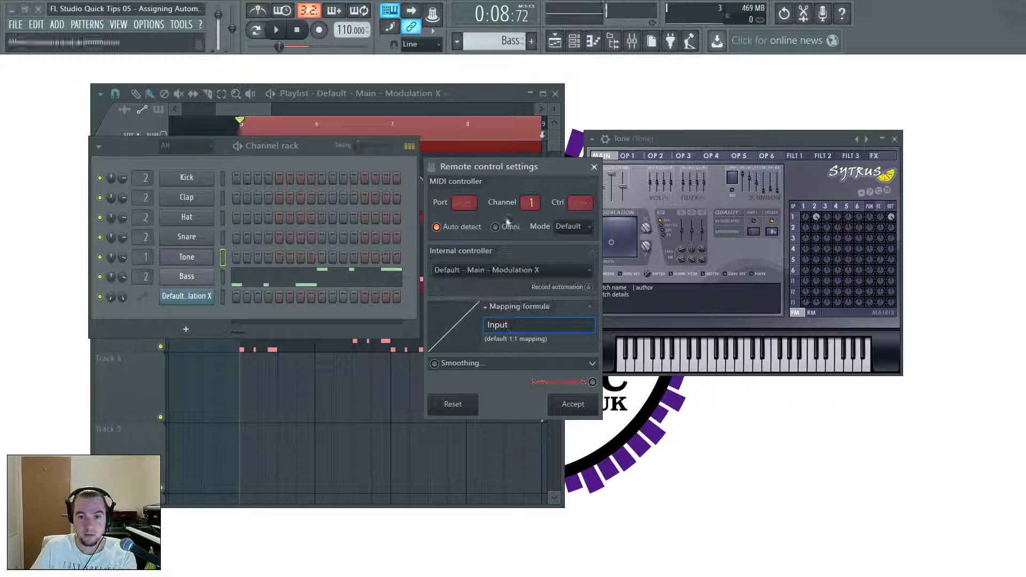
pyautogui.click(585, 409)
pyautogui.press('space')
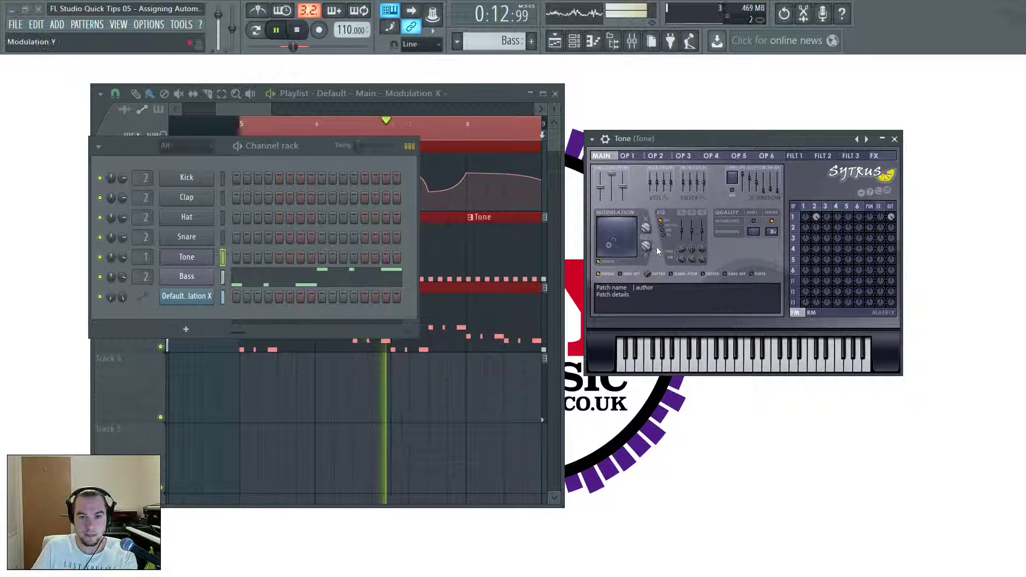
pyautogui.press('space')
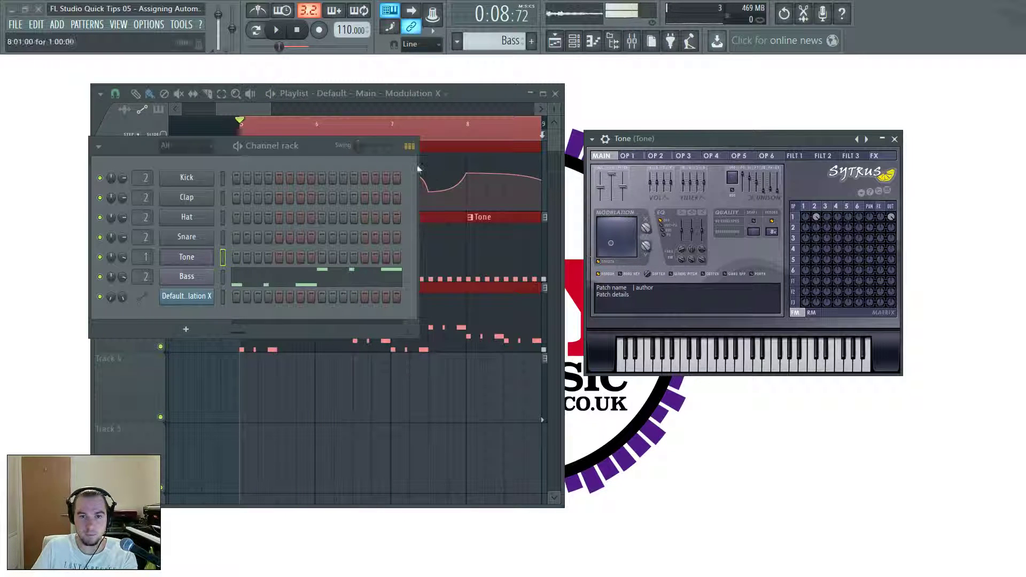
# Step: Link the Tone insert's Fruity PanOMatic volume to the Modulation X clip and play it back
pyautogui.click(631, 41)
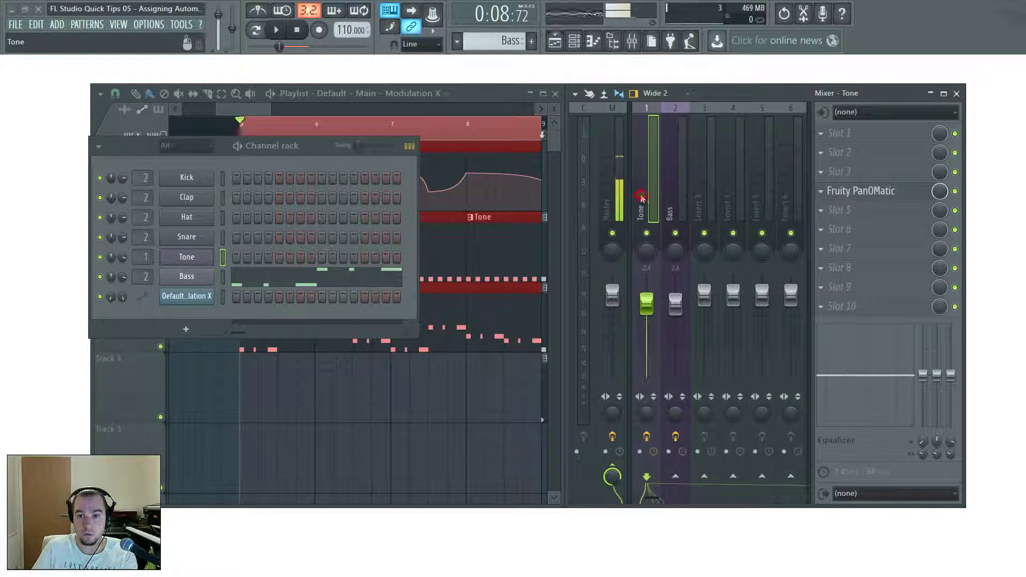
pyautogui.click(876, 191)
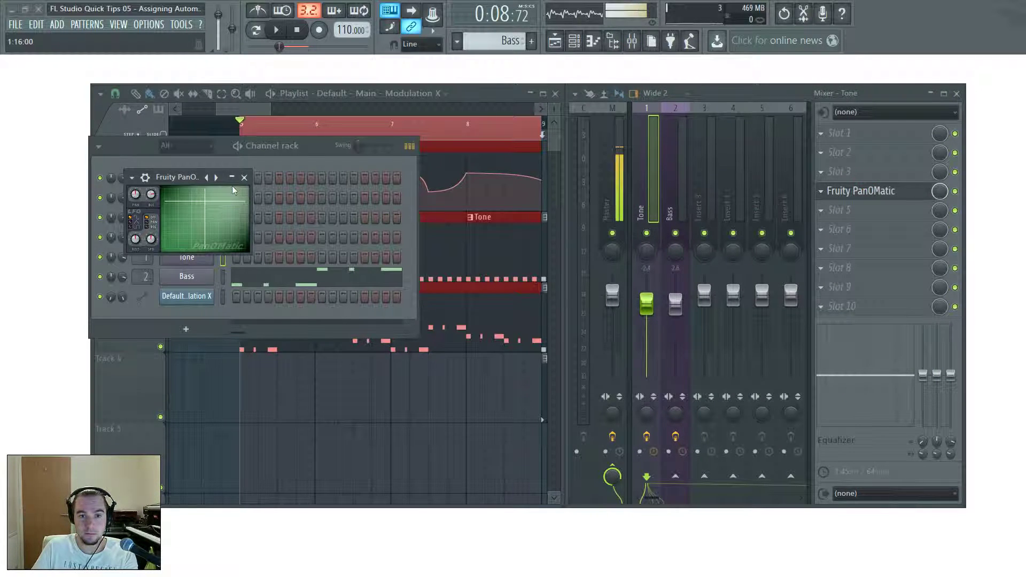
pyautogui.rightClick(152, 197)
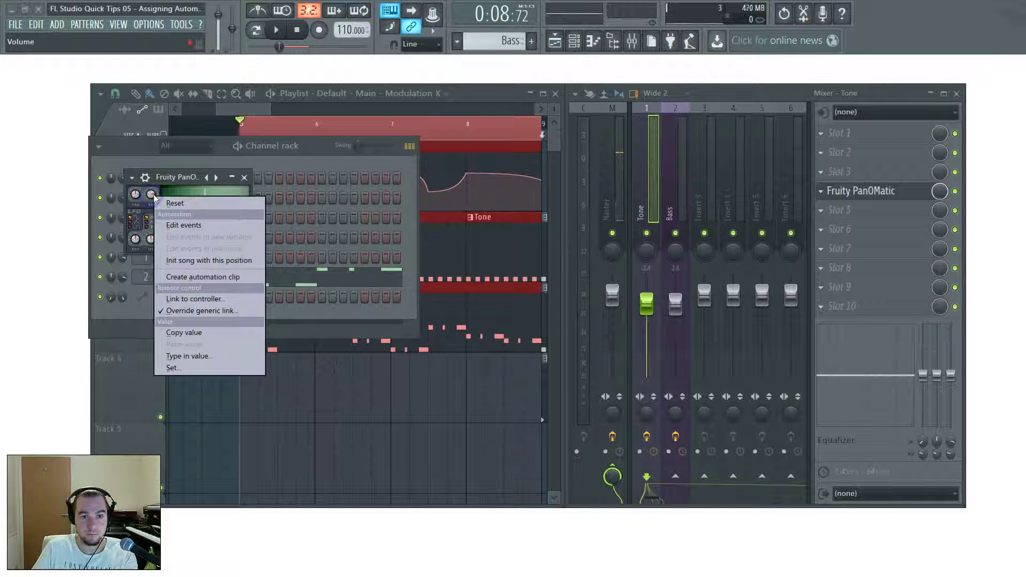
pyautogui.click(212, 301)
pyautogui.click(510, 270)
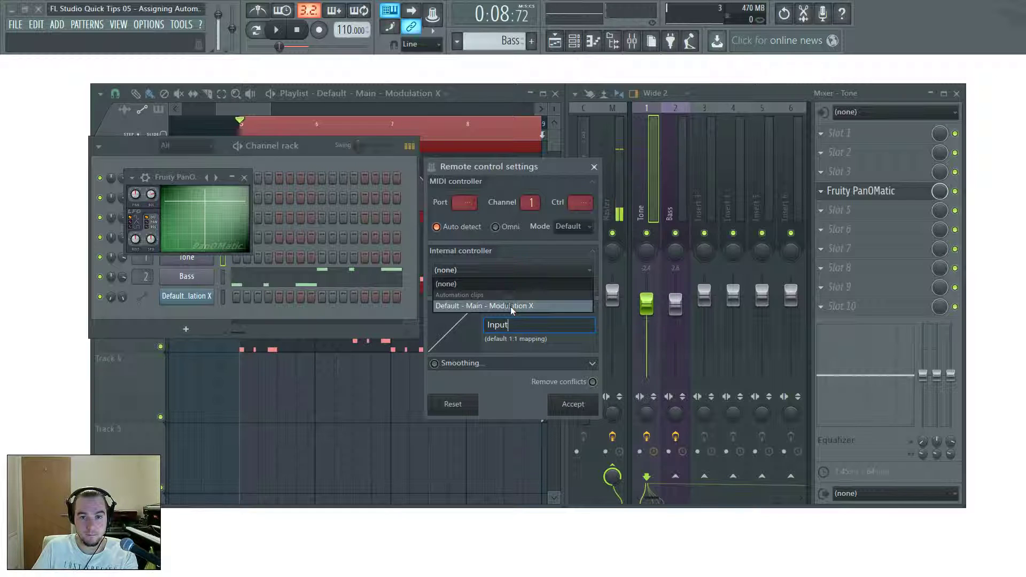
pyautogui.click(510, 306)
pyautogui.click(577, 406)
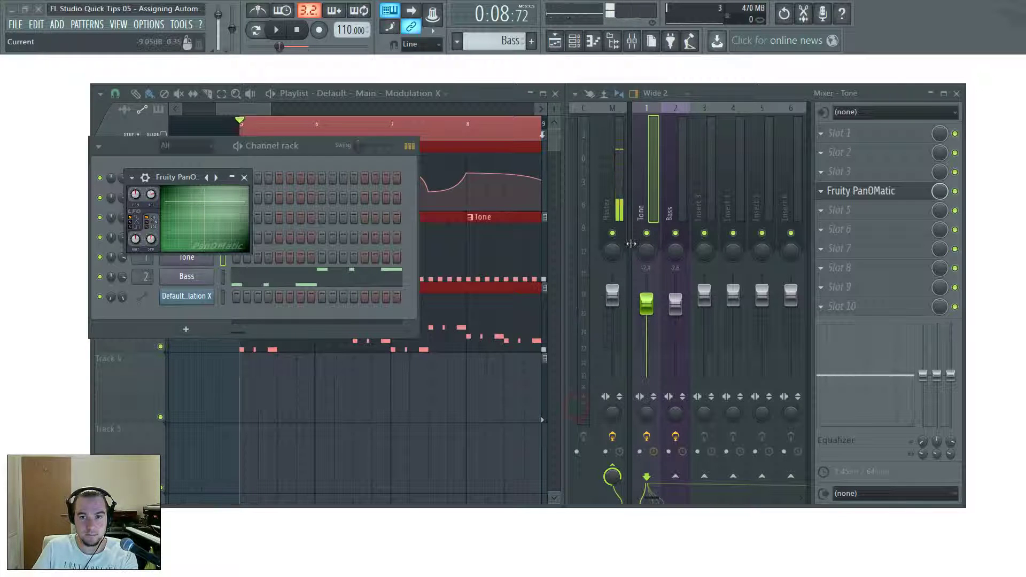
pyautogui.press('space')
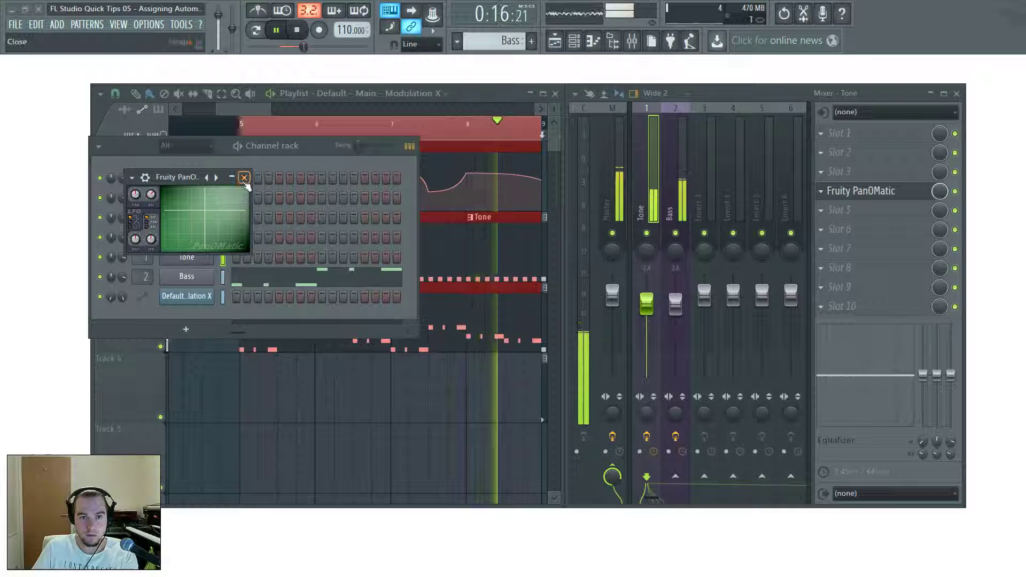
pyautogui.press('space')
# Step: Bring the Playlist forward, then focus the Mixer window
pyautogui.click(252, 128)
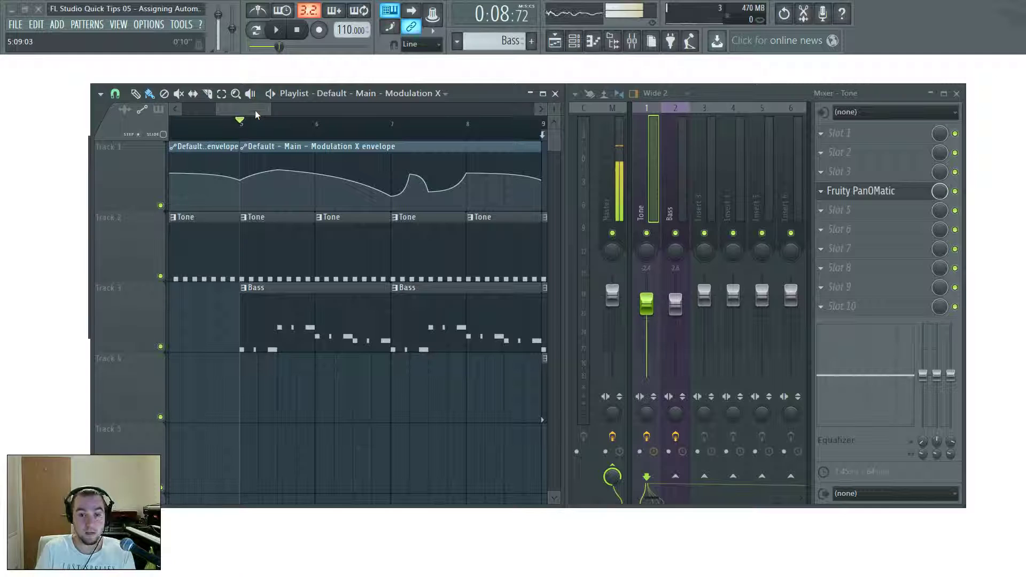
pyautogui.click(687, 203)
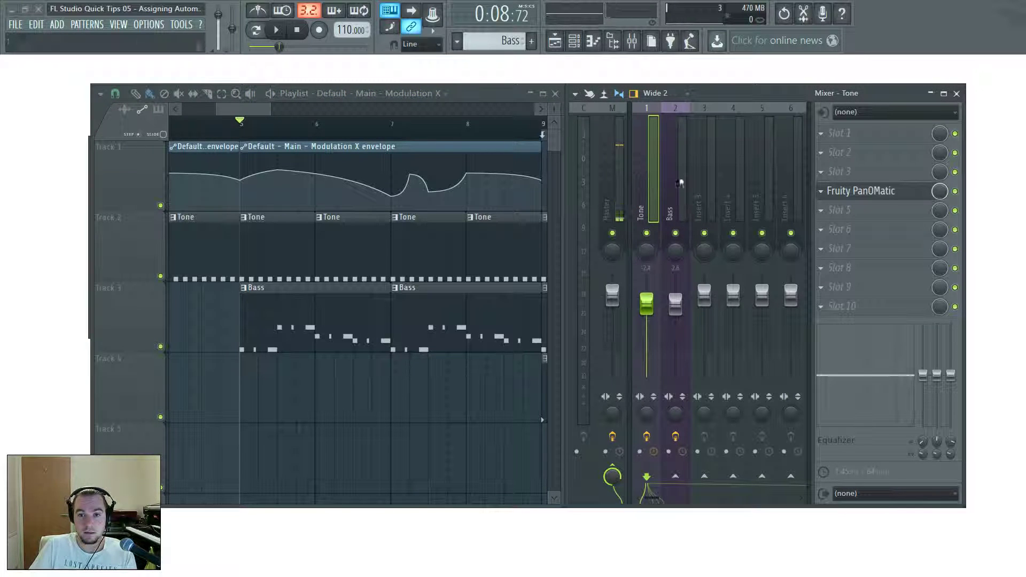
# Step: Close the mixer and play the song briefly
pyautogui.click(962, 95)
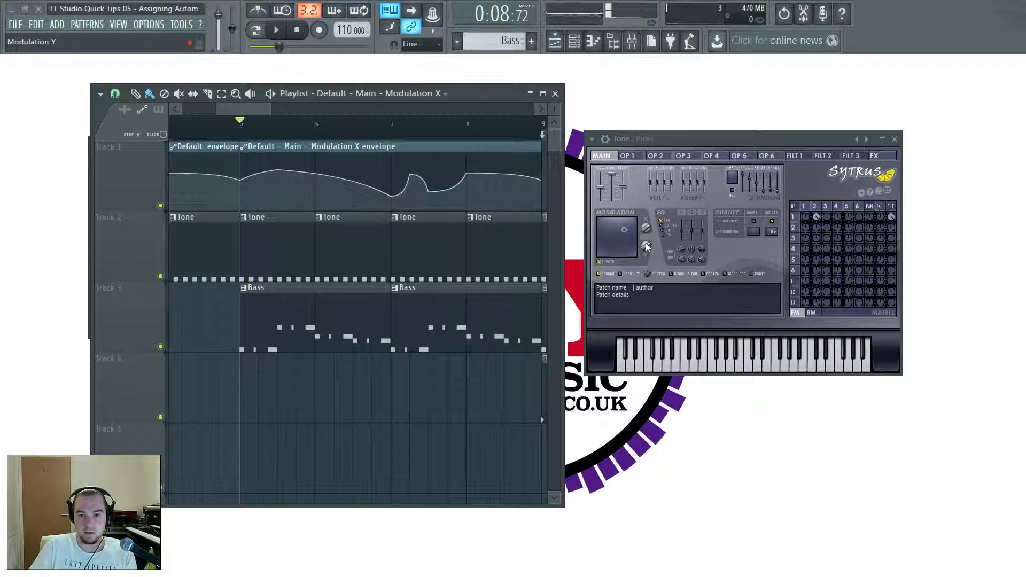
pyautogui.press('space')
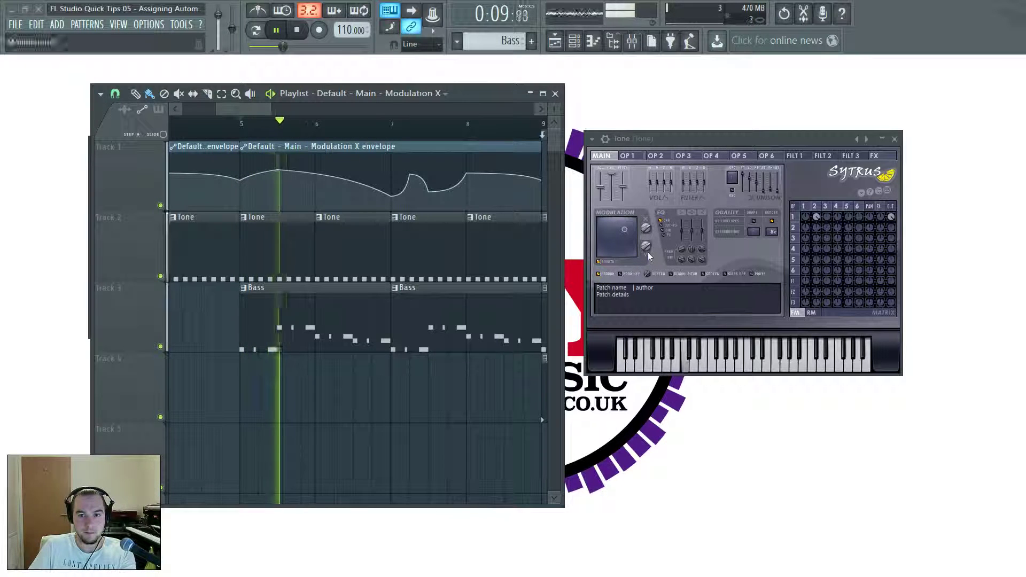
pyautogui.press('space')
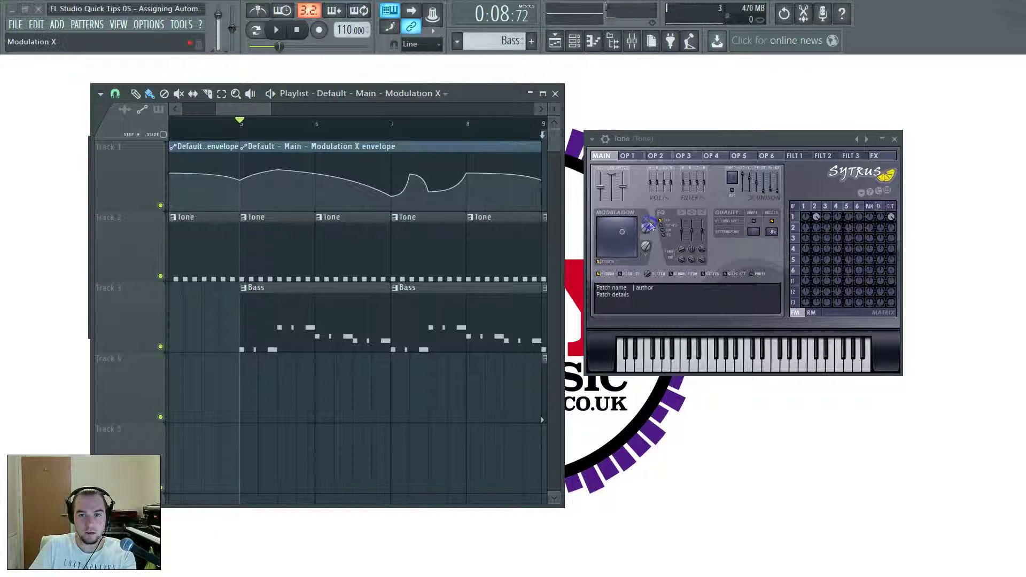
# Step: Set Tone's Modulation X internal controller to (none), removing its link to the clip
pyautogui.rightClick(648, 229)
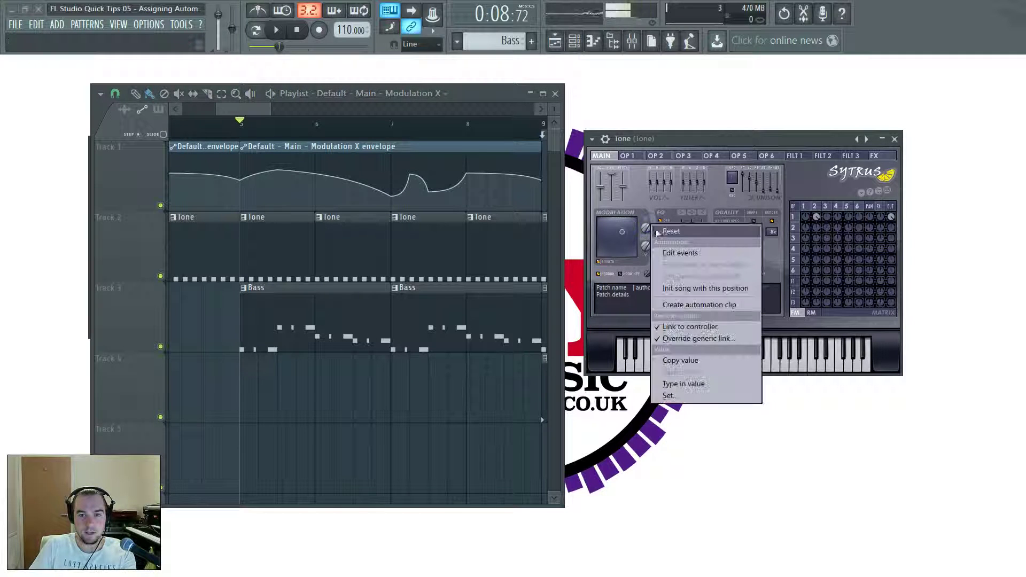
pyautogui.click(707, 327)
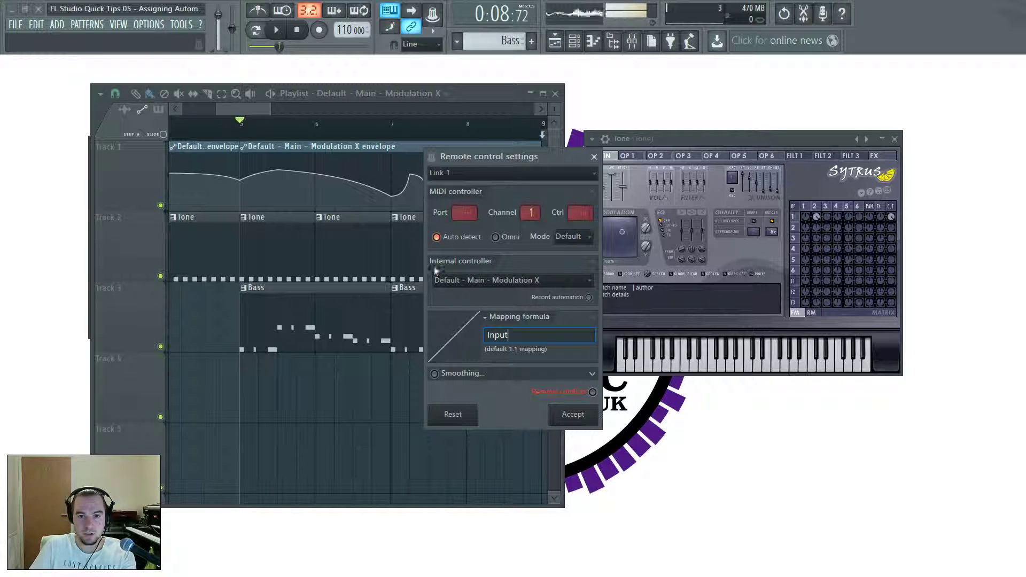
pyautogui.click(499, 281)
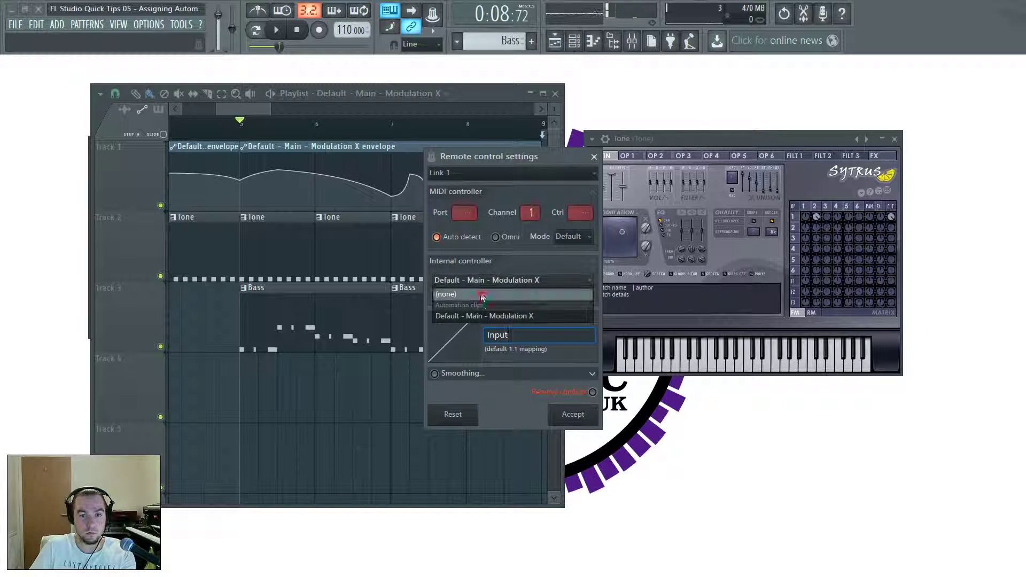
pyautogui.click(482, 294)
pyautogui.click(573, 414)
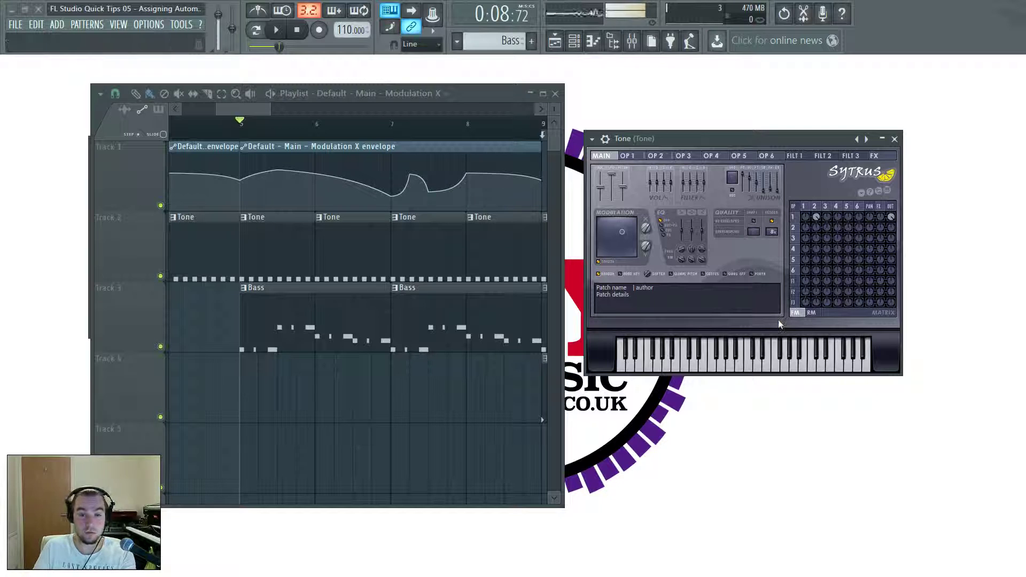
pyautogui.press('space')
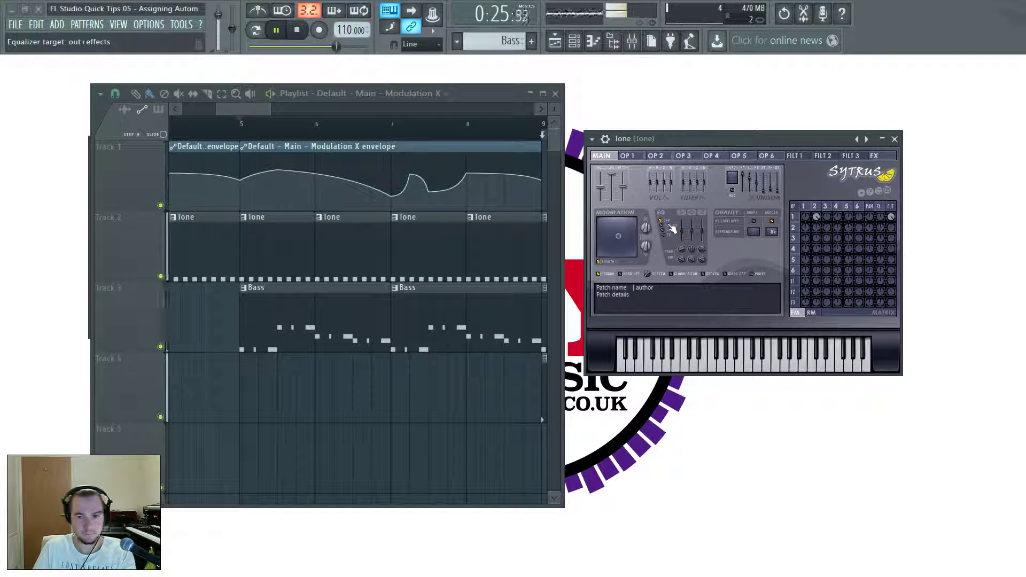
pyautogui.press('space')
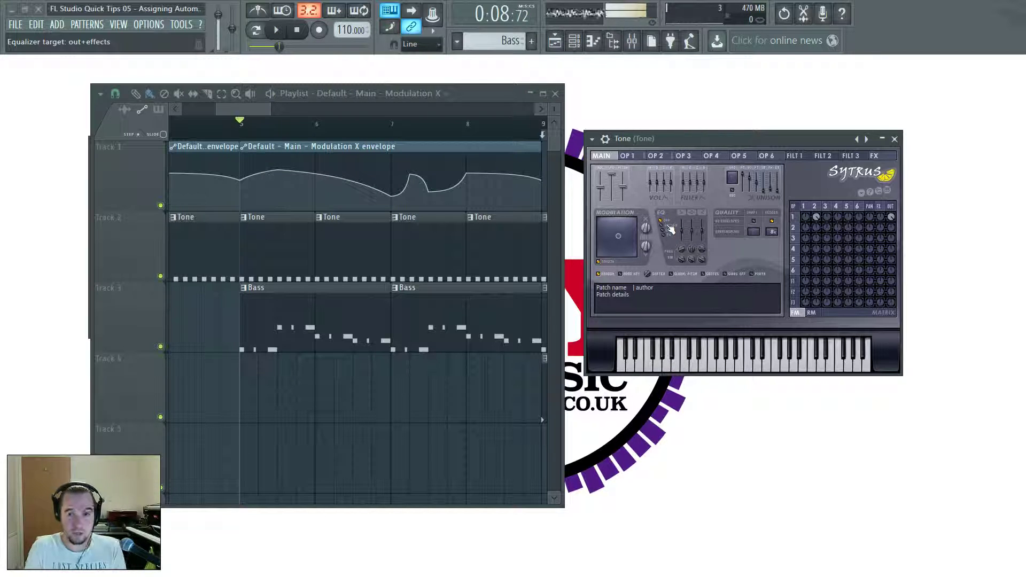